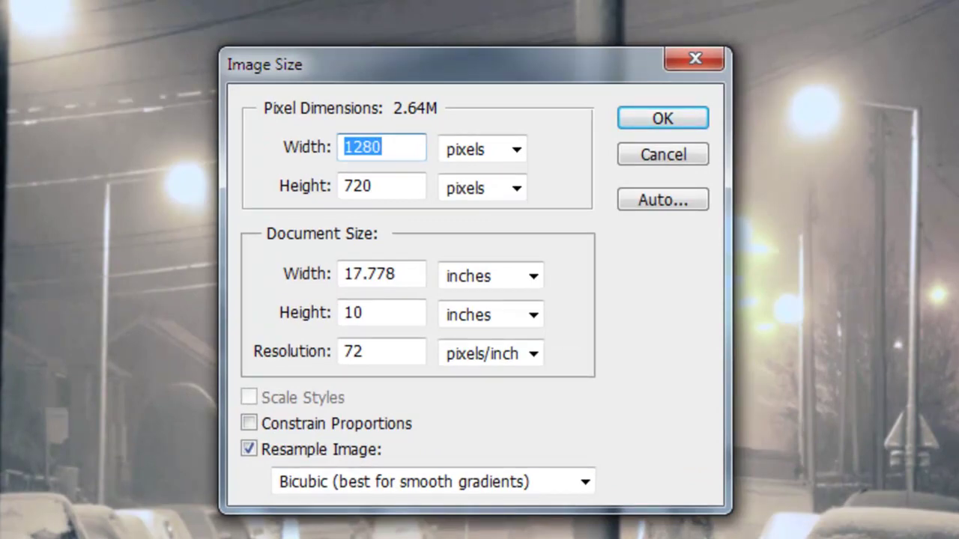
- Confirm the image size, then add Layer 1 above SNOW BASE and fill it solid black
{"action": "left_click", "coordinate": [670, 117]}
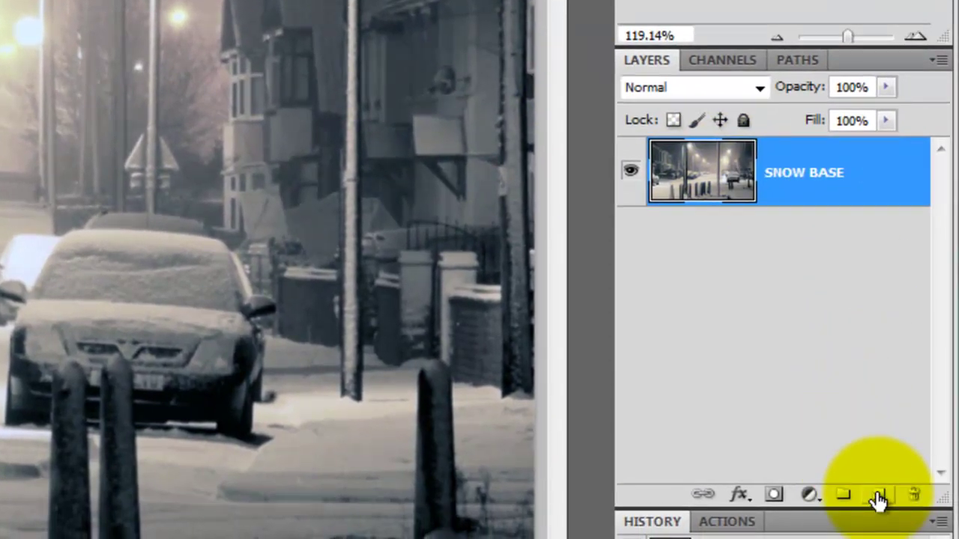
{"action": "left_click", "coordinate": [879, 497]}
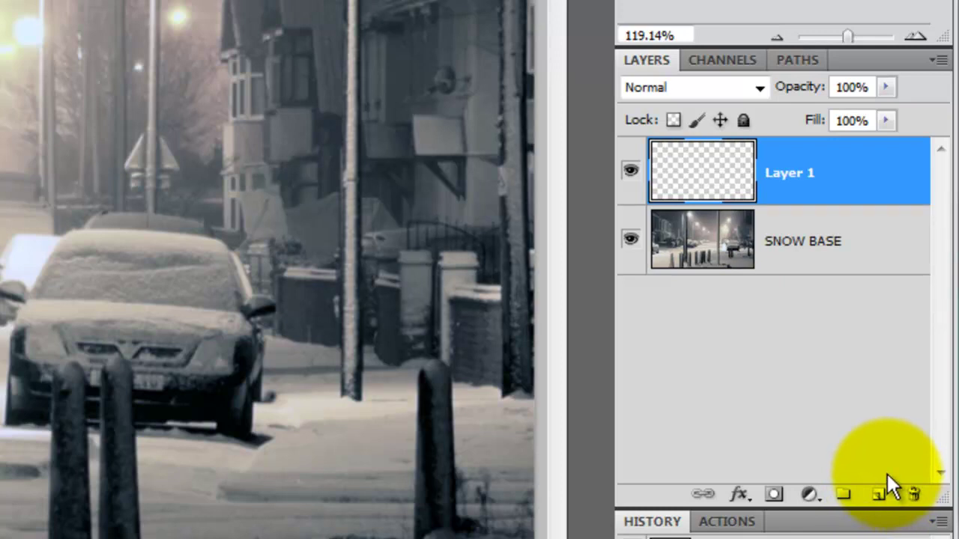
{"action": "key", "text": "alt+Delete"}
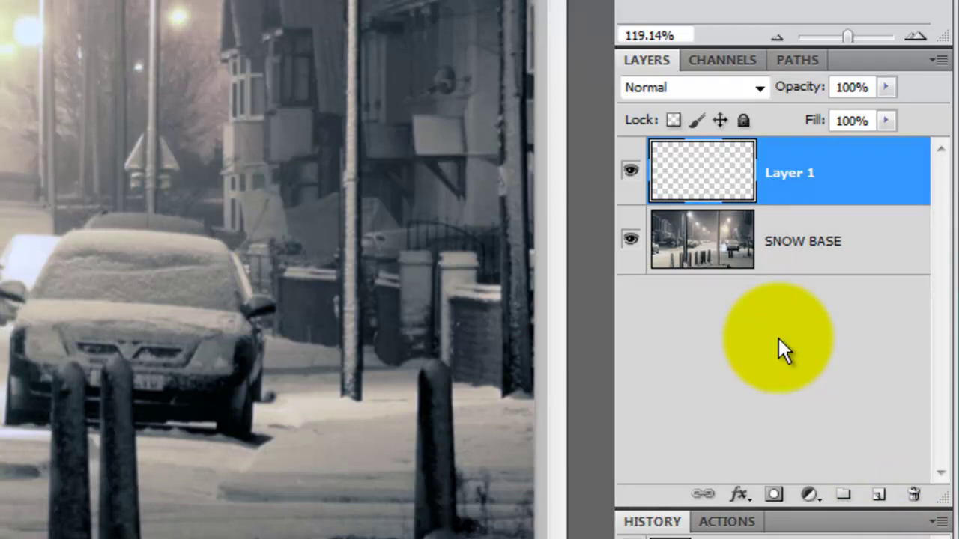
{"action": "key", "text": "alt+Delete"}
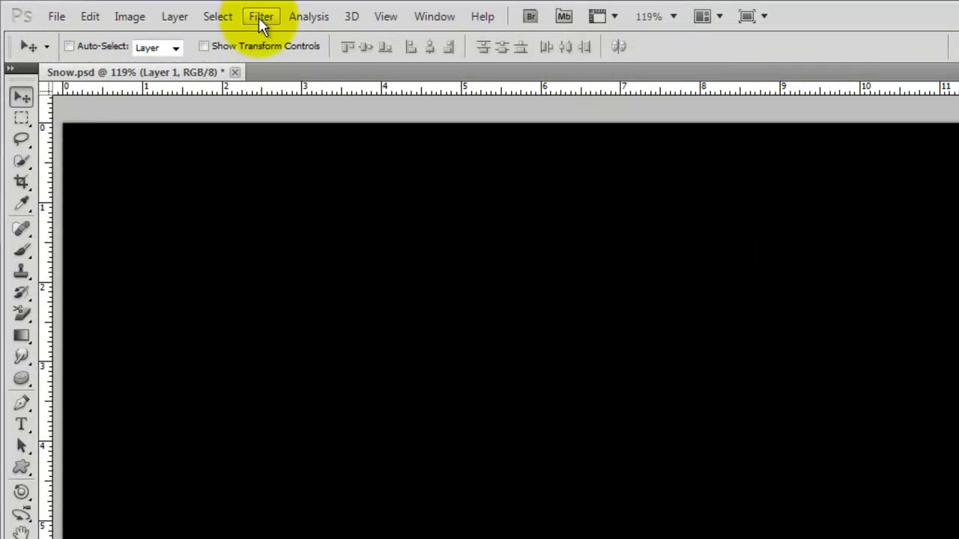
- Cover Layer 1 with Add Noise, then soften it with a 2.0-pixel Gaussian Blur
{"action": "left_click", "coordinate": [261, 17]}
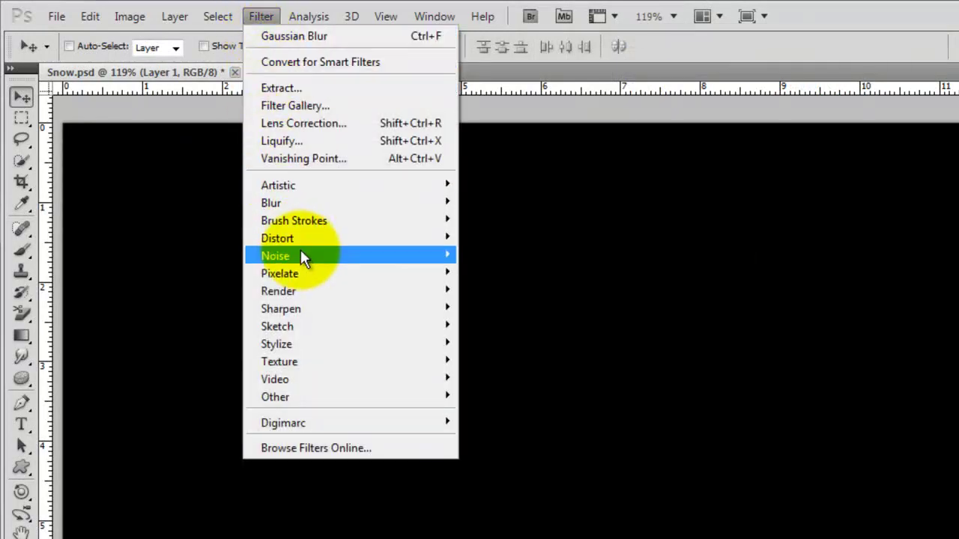
{"action": "mouse_move", "coordinate": [302, 255]}
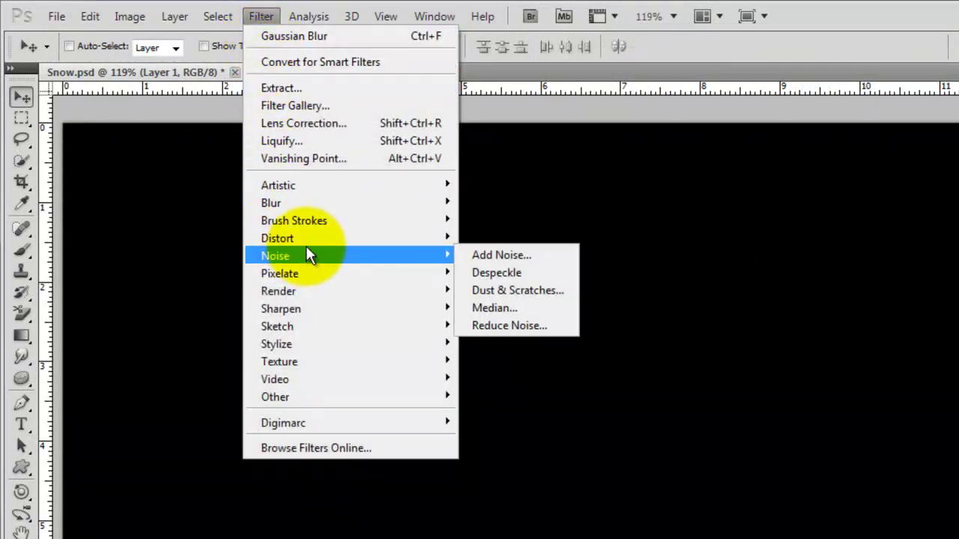
{"action": "left_click", "coordinate": [499, 254]}
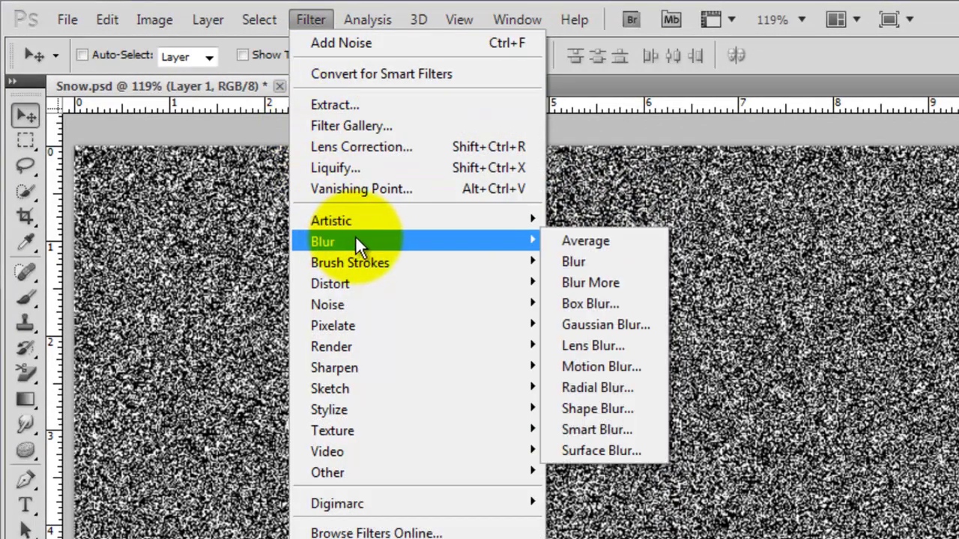
{"action": "left_click", "coordinate": [606, 324]}
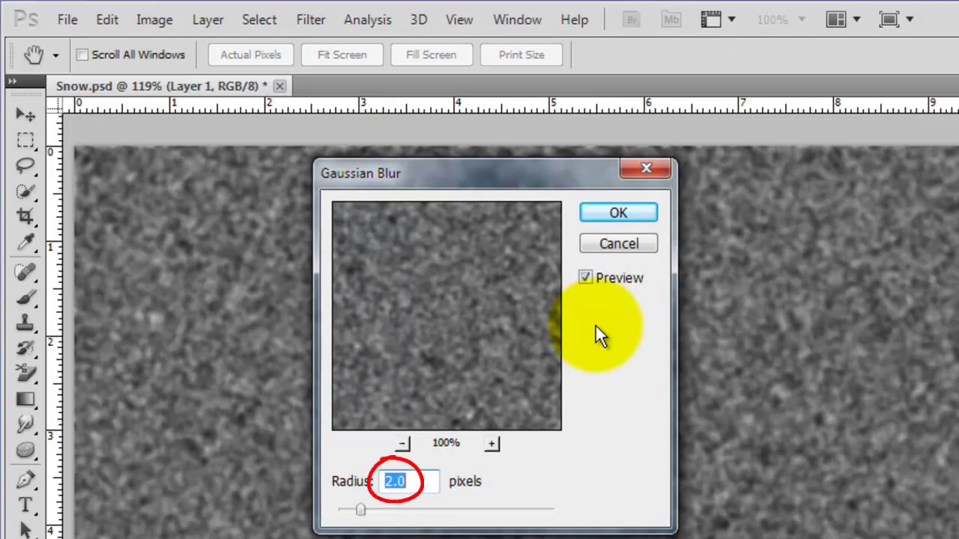
{"action": "left_click", "coordinate": [617, 213]}
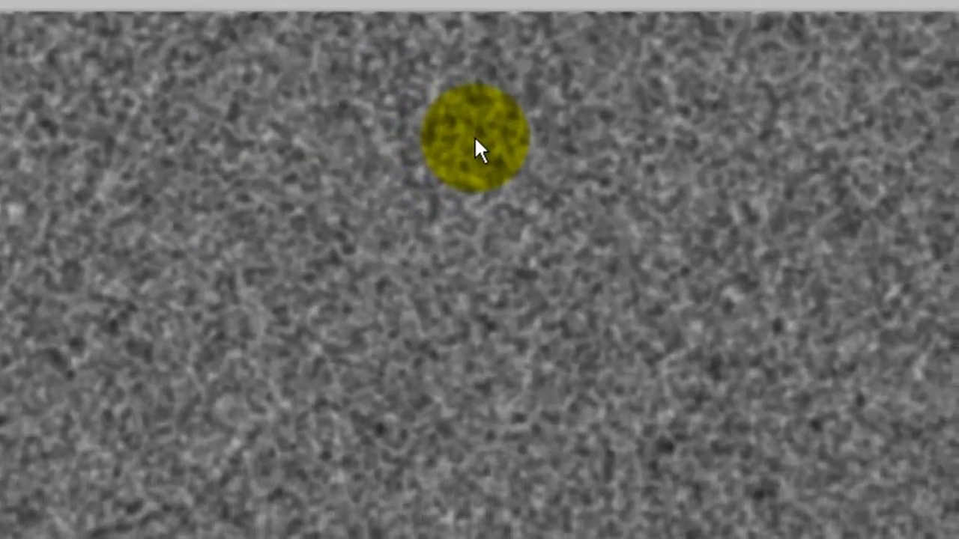
- Apply Levels with input values 127, 0.74 and 169 to Layer 1
{"action": "key", "text": "ctrl+l"}
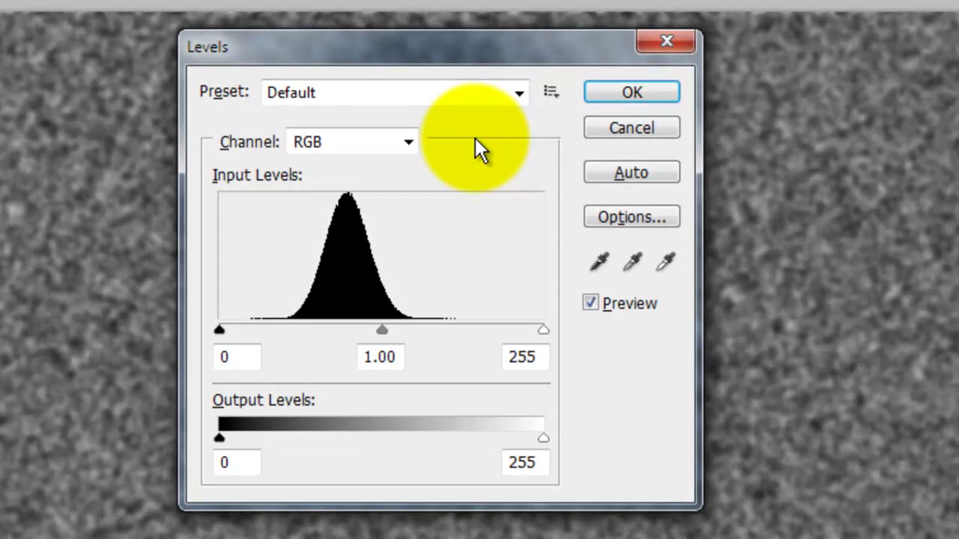
{"action": "double_click", "coordinate": [253, 357]}
{"action": "type", "text": "127"}
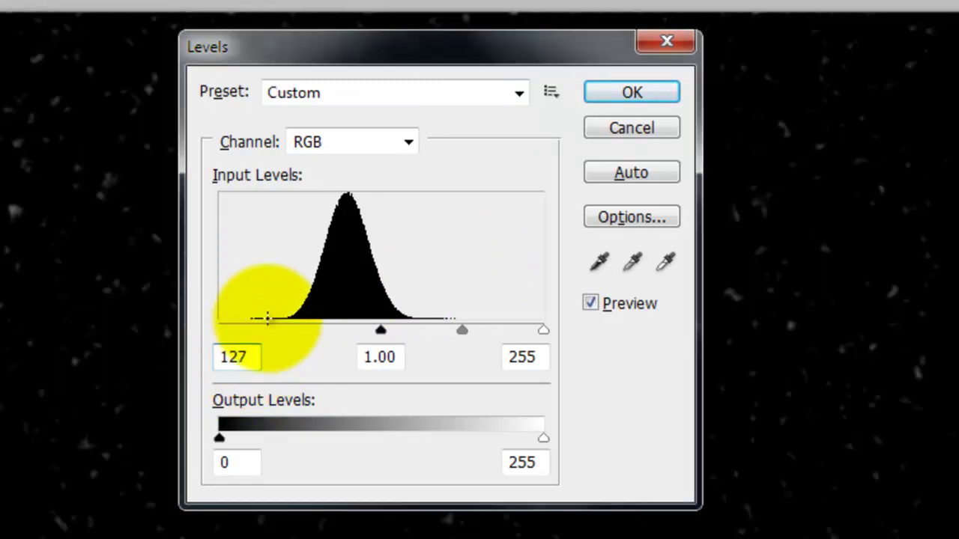
{"action": "key", "text": "Tab"}
{"action": "type", "text": ".74"}
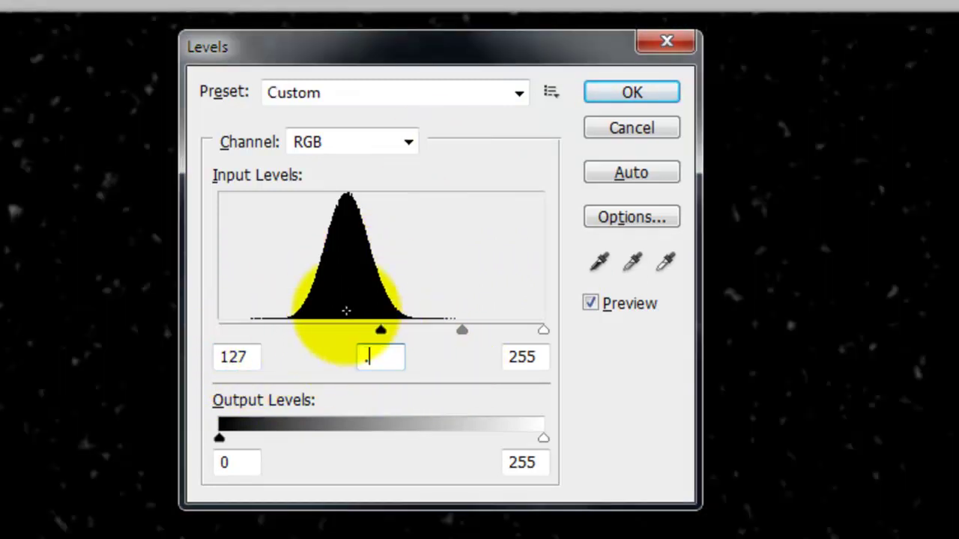
{"action": "double_click", "coordinate": [539, 357]}
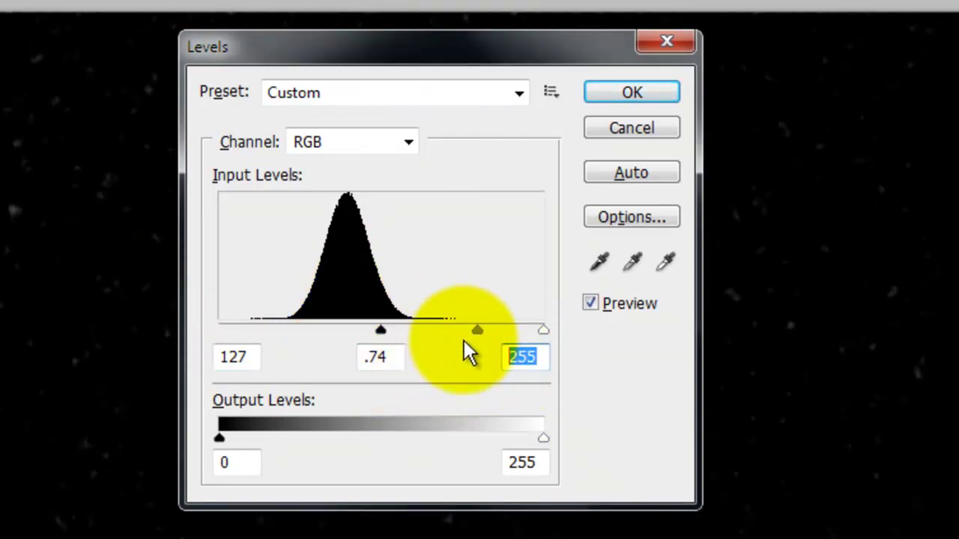
{"action": "type", "text": "169"}
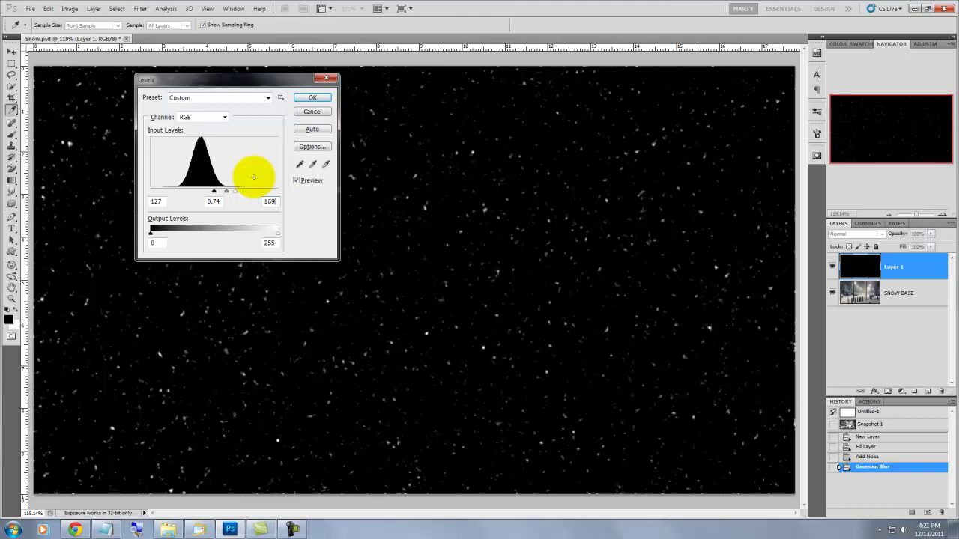
{"action": "left_click", "coordinate": [312, 97]}
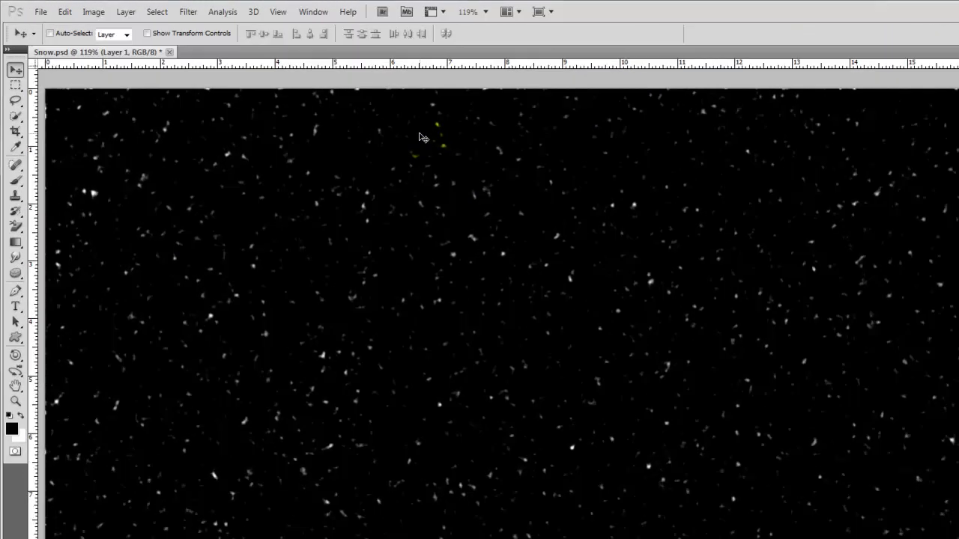
- Streak the white specks with a Motion Blur at -53° angle and 10-pixel distance
{"action": "left_click", "coordinate": [188, 13]}
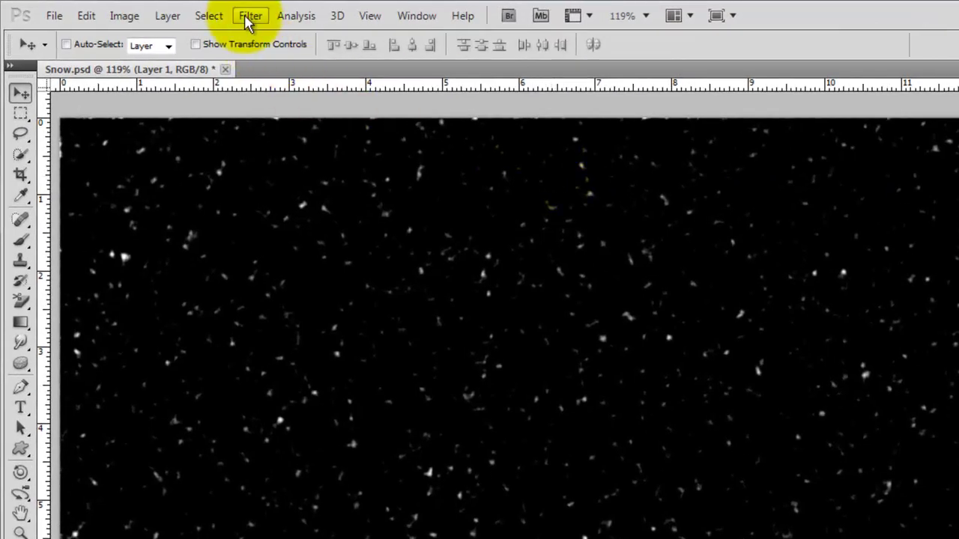
{"action": "left_click", "coordinate": [250, 18]}
{"action": "mouse_move", "coordinate": [295, 196]}
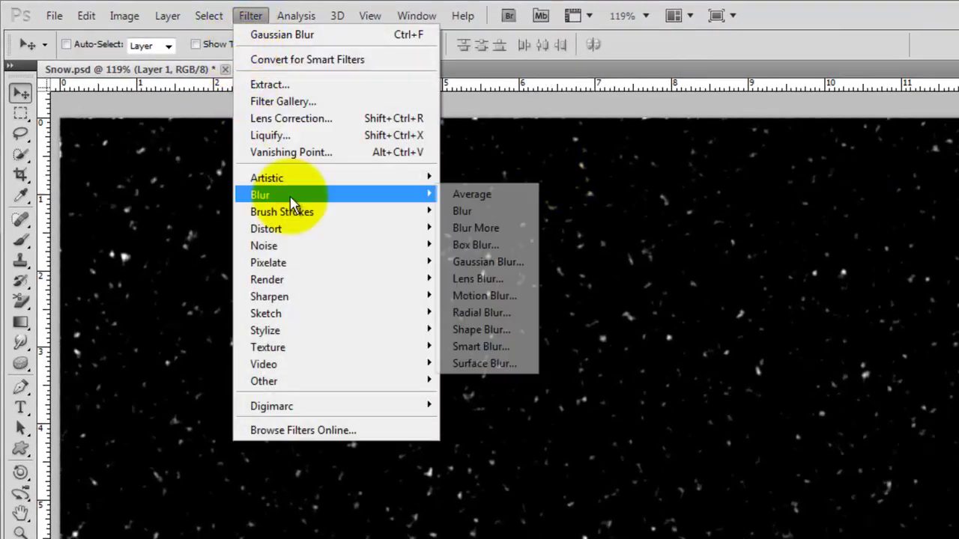
{"action": "left_click", "coordinate": [516, 293]}
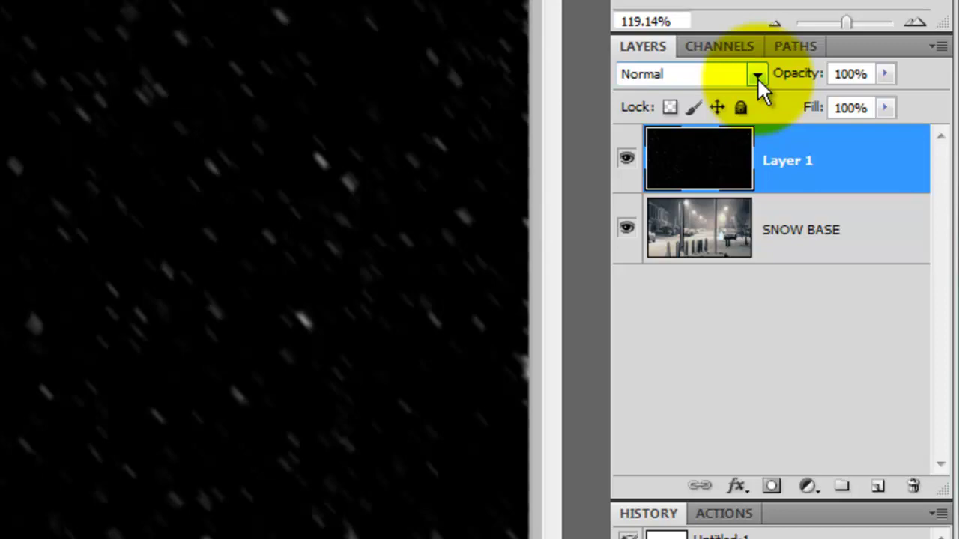
- Change Layer 1's blend mode to Screen
{"action": "left_click", "coordinate": [756, 76]}
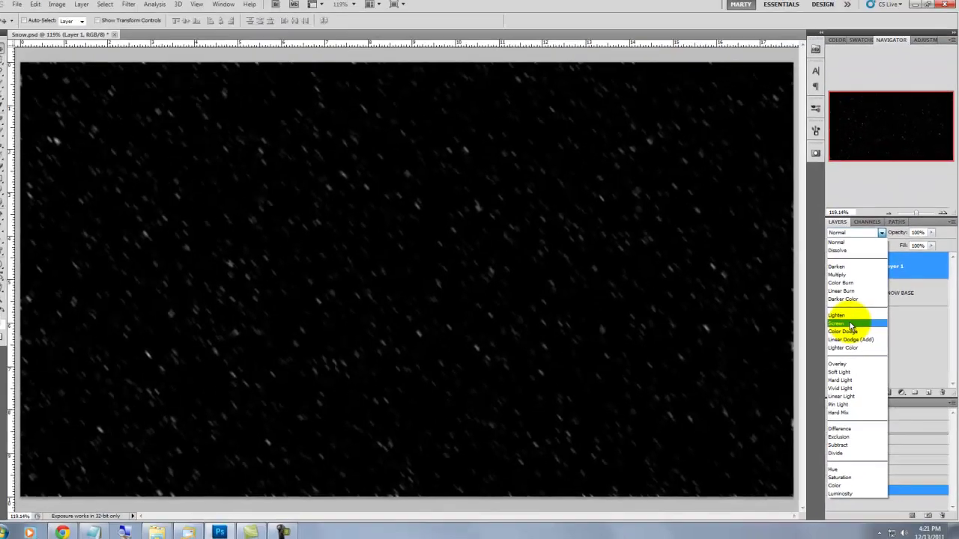
{"action": "left_click", "coordinate": [849, 323]}
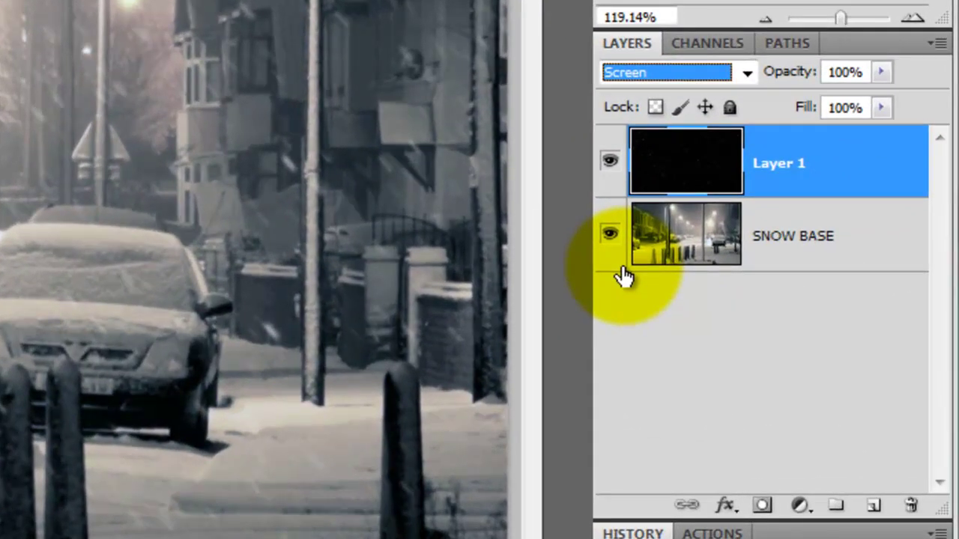
- Duplicate the snow layer and scale Layer 1 copy down to about 50% size
{"action": "key", "text": "ctrl+j"}
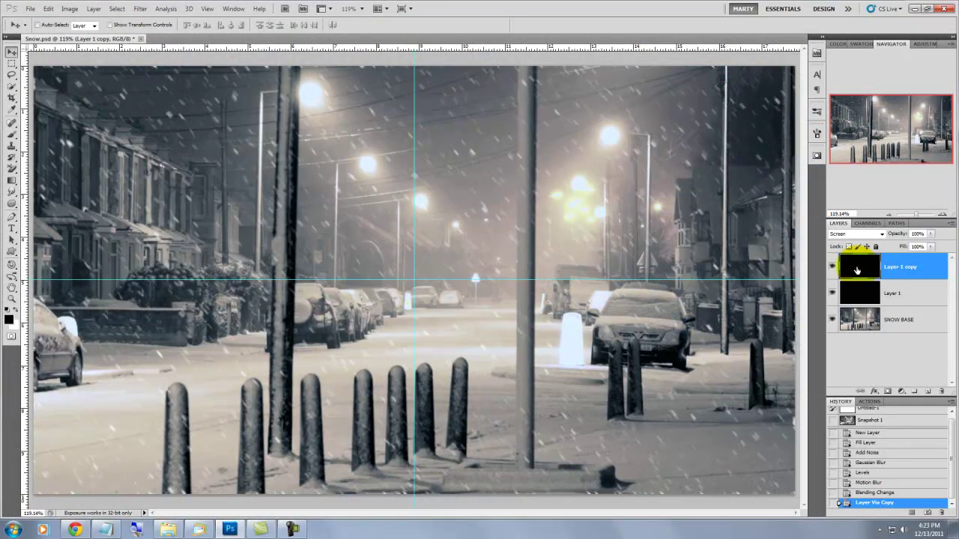
{"action": "key", "text": "ctrl+t"}
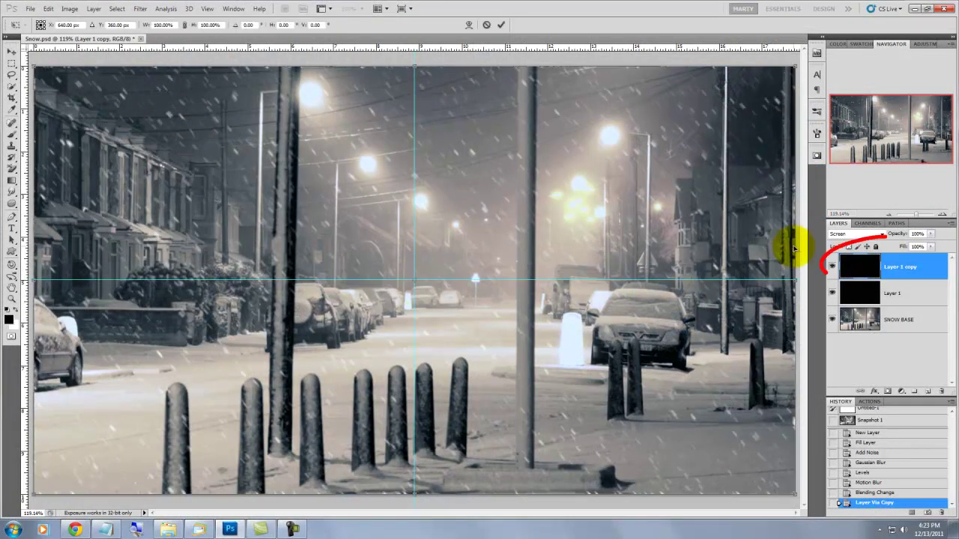
{"action": "left_click", "coordinate": [793, 495]}
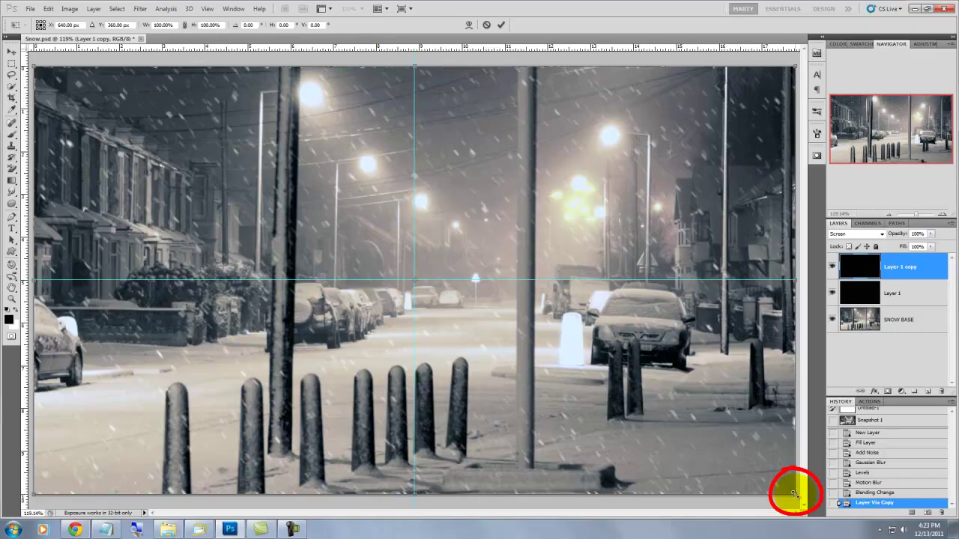
{"action": "left_click_drag", "start_coordinate": [793, 494], "coordinate": [411, 284]}
{"action": "key", "text": "Return"}
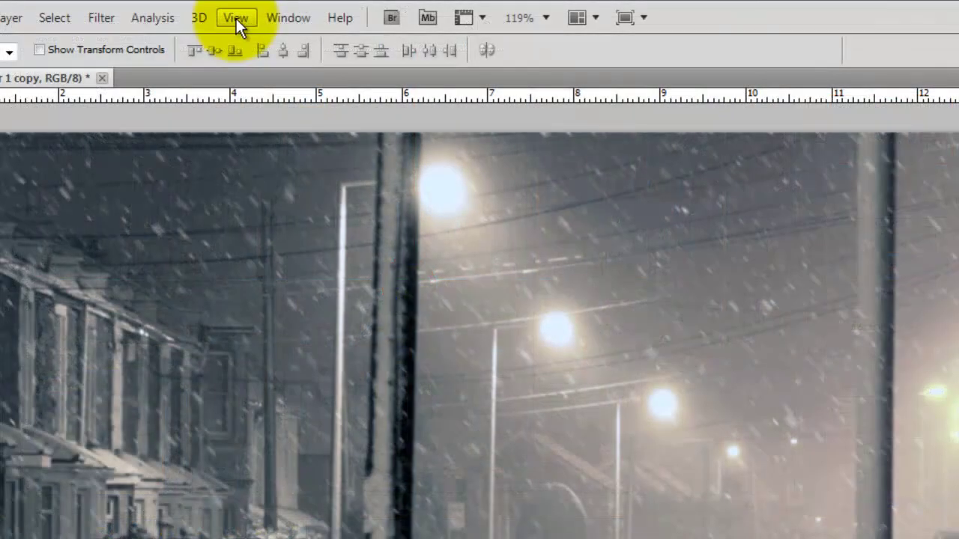
- Uncheck Snap in the View menu
{"action": "left_click", "coordinate": [207, 9]}
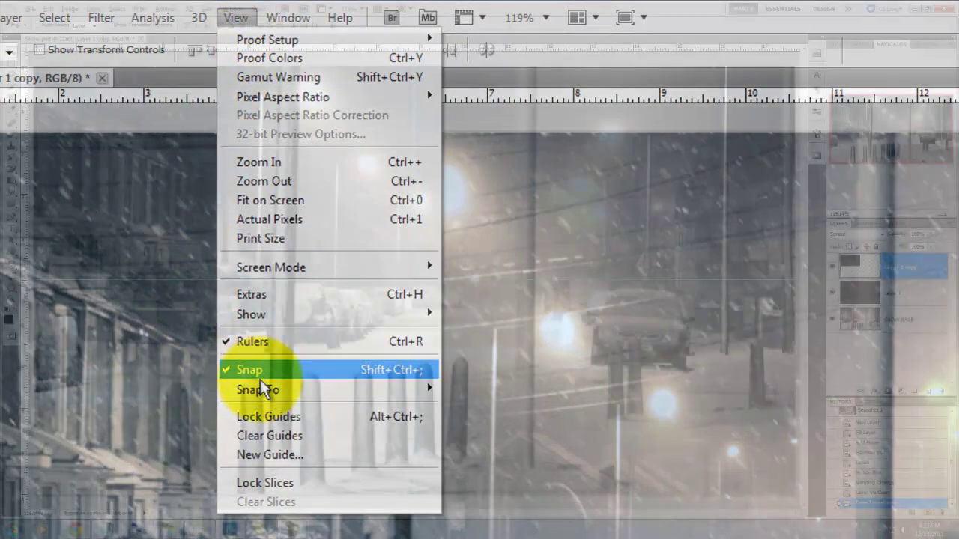
{"action": "left_click", "coordinate": [260, 376]}
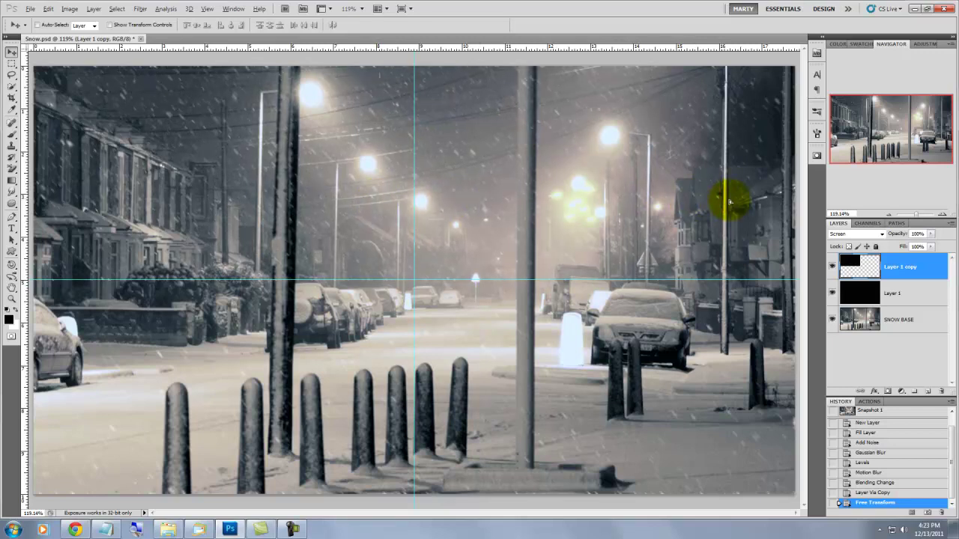
- Alt-drag three copies of the half-size snow into the remaining canvas quarters
{"action": "left_click_drag", "start_coordinate": [749, 197], "coordinate": [716, 204]}
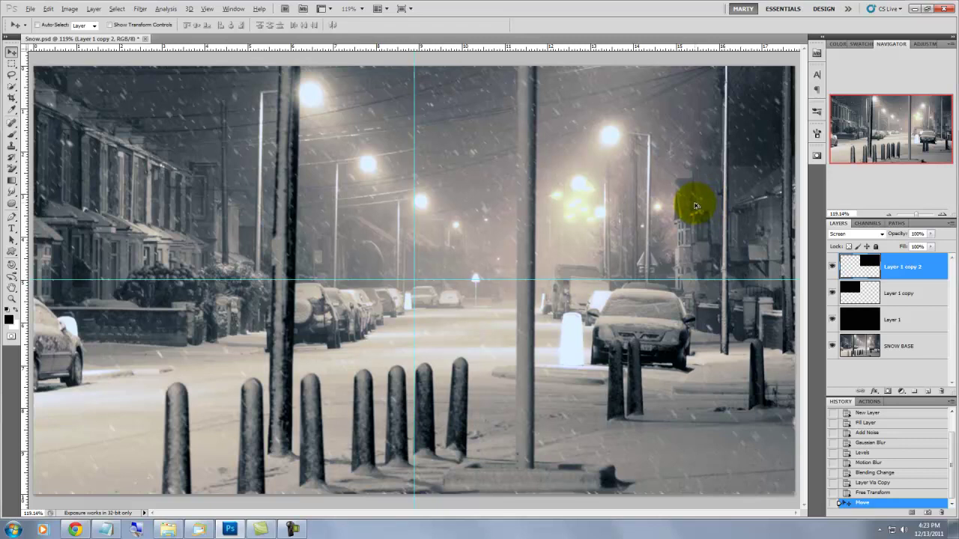
{"action": "left_click_drag", "start_coordinate": [695, 205], "coordinate": [701, 421]}
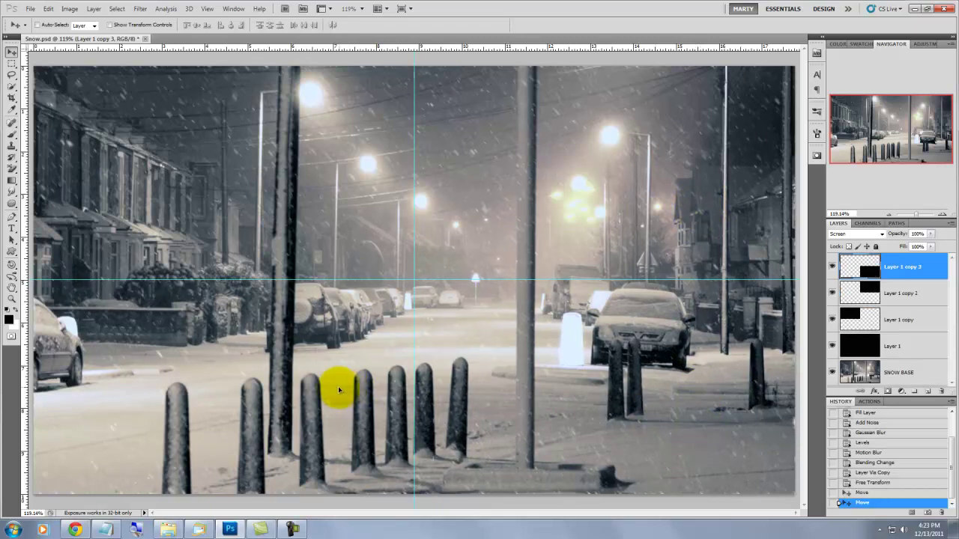
{"action": "left_click_drag", "start_coordinate": [322, 385], "coordinate": [337, 385]}
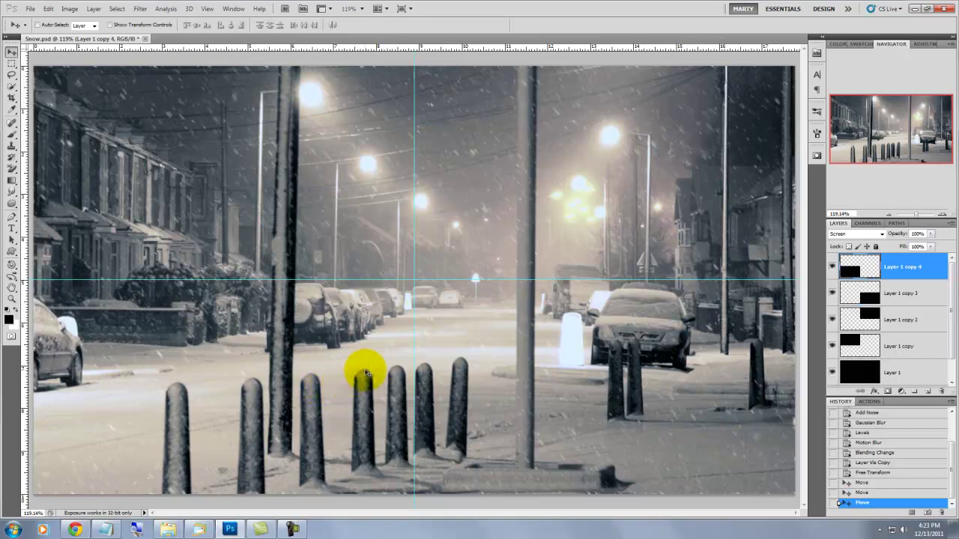